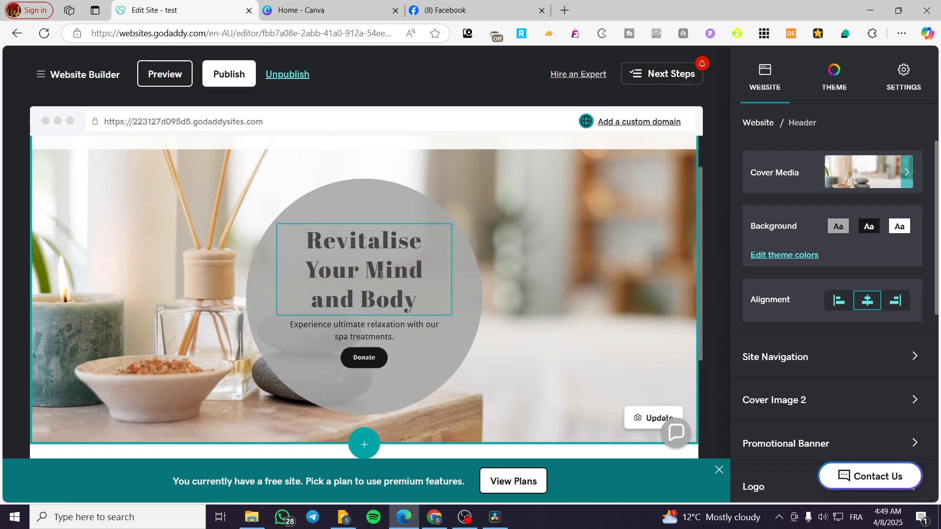
Look over the page from header to subscribe section and inspect the headline text and its header settings
{"action": "scroll", "coordinate": [362, 293], "scroll_direction": "down", "scroll_amount": 3}
{"action": "scroll", "coordinate": [360, 304], "scroll_direction": "up", "scroll_amount": 4}
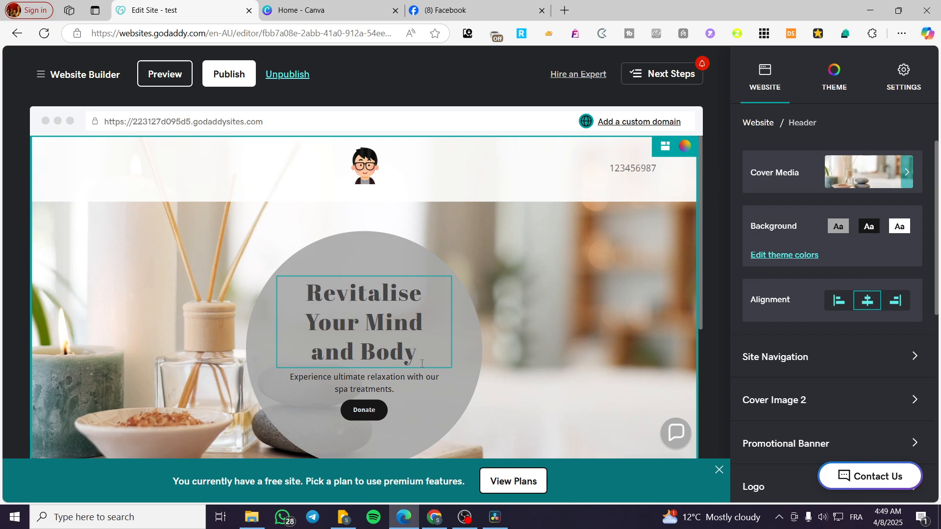
{"action": "scroll", "coordinate": [421, 364], "scroll_direction": "down", "scroll_amount": 4}
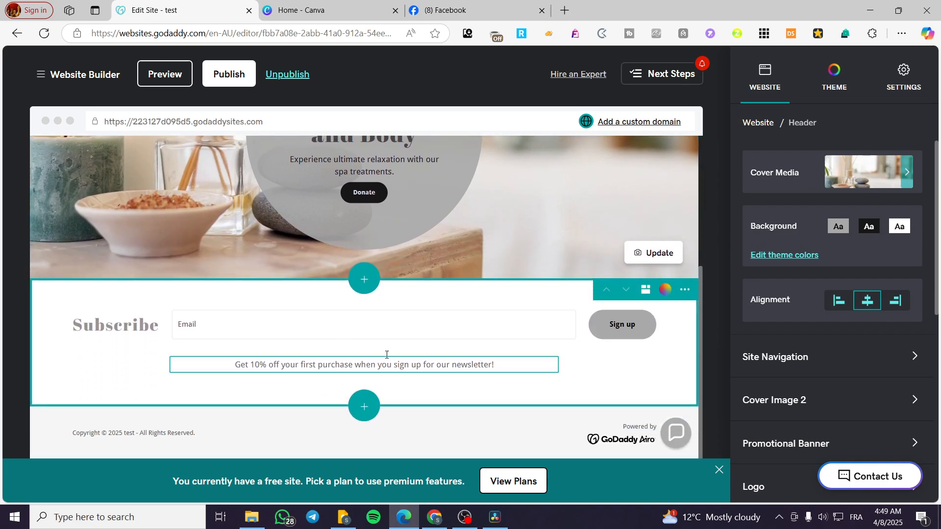
{"action": "scroll", "coordinate": [384, 355], "scroll_direction": "up", "scroll_amount": 2}
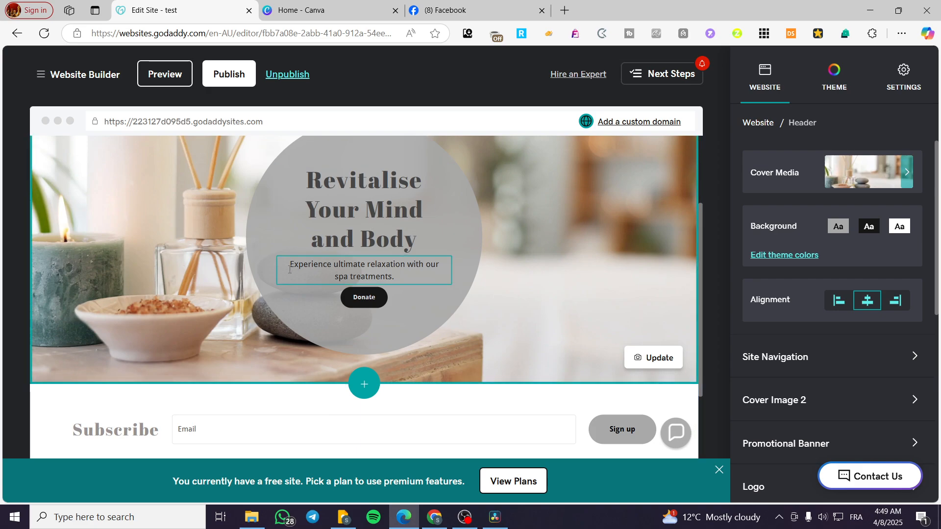
{"action": "left_click", "coordinate": [360, 240]}
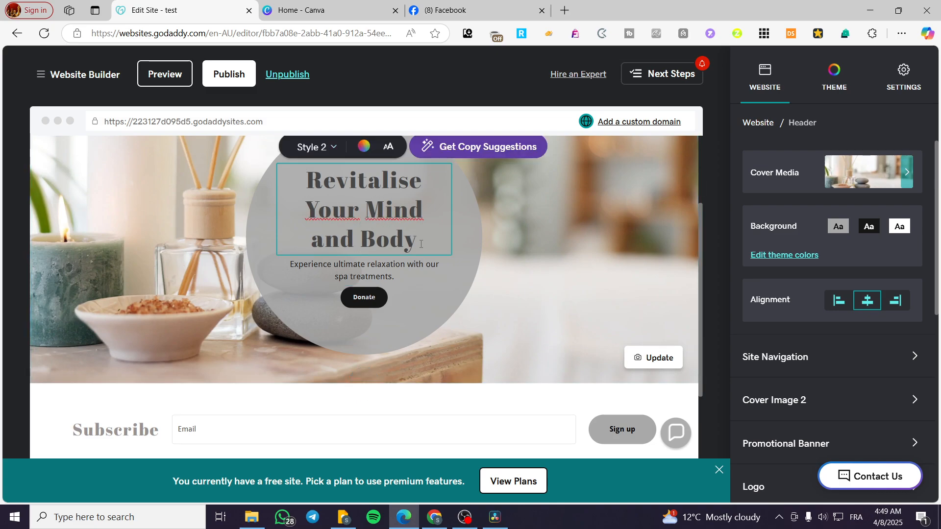
{"action": "left_click_drag", "start_coordinate": [421, 243], "coordinate": [305, 211]}
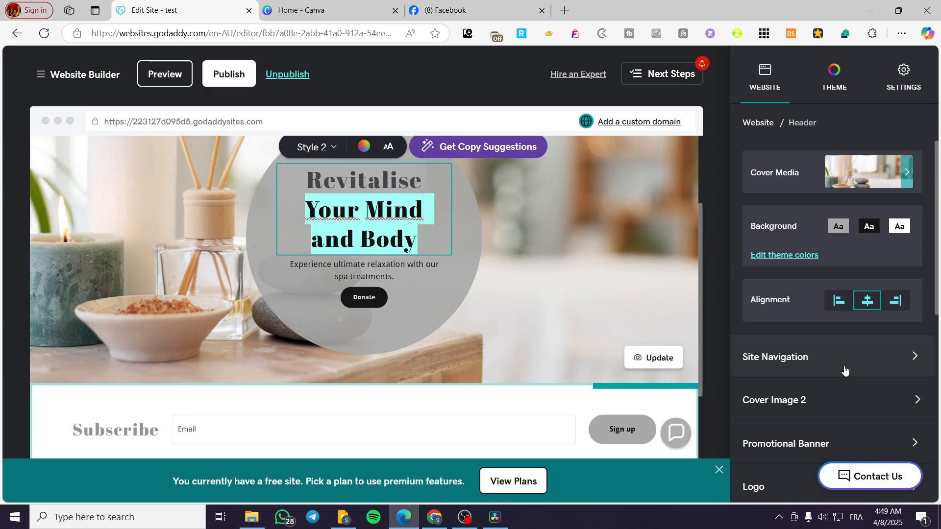
{"action": "scroll", "coordinate": [846, 371], "scroll_direction": "down", "scroll_amount": 8}
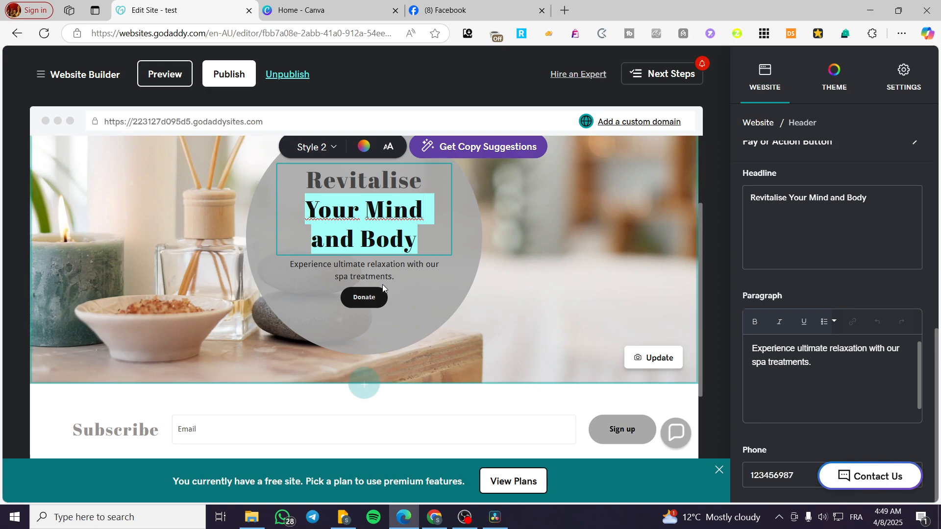
{"action": "scroll", "coordinate": [431, 298], "scroll_direction": "down", "scroll_amount": 1}
{"action": "scroll", "coordinate": [431, 295], "scroll_direction": "up", "scroll_amount": 1}
Select the word "treatments" in the header paragraph and open the link settings for it
{"action": "left_click", "coordinate": [410, 280]}
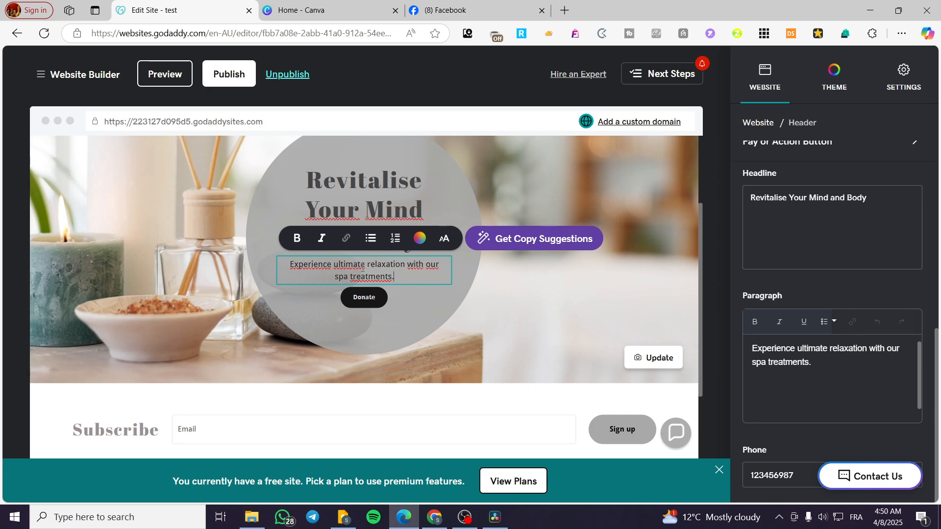
{"action": "left_click_drag", "start_coordinate": [404, 279], "coordinate": [351, 276]}
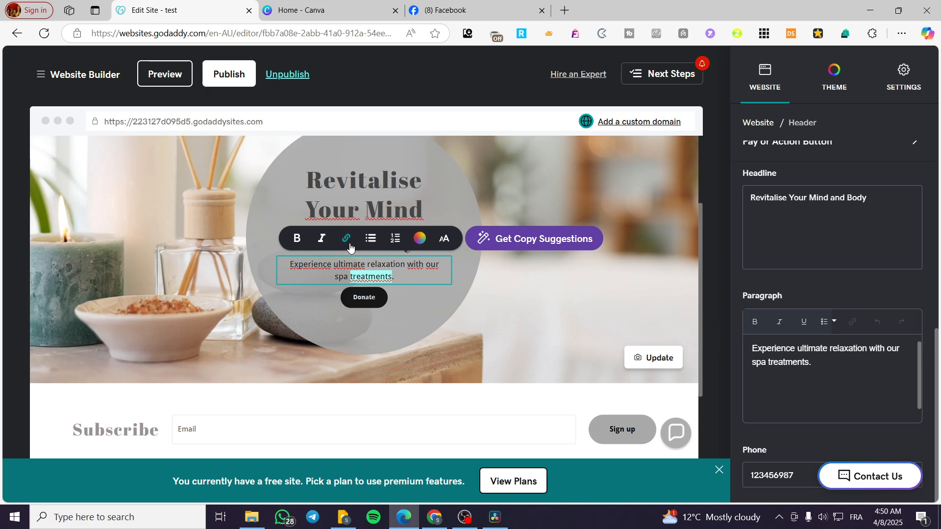
{"action": "left_click", "coordinate": [414, 277]}
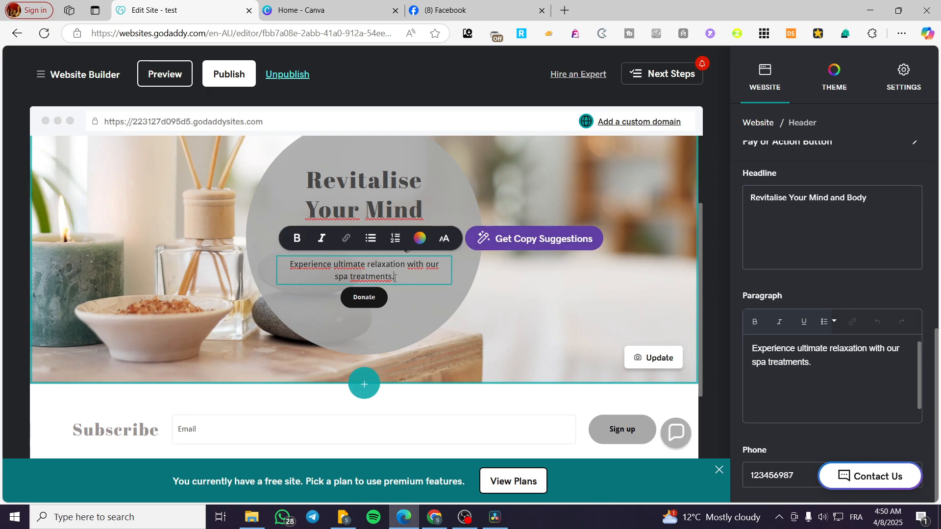
{"action": "left_click_drag", "start_coordinate": [392, 277], "coordinate": [357, 276]}
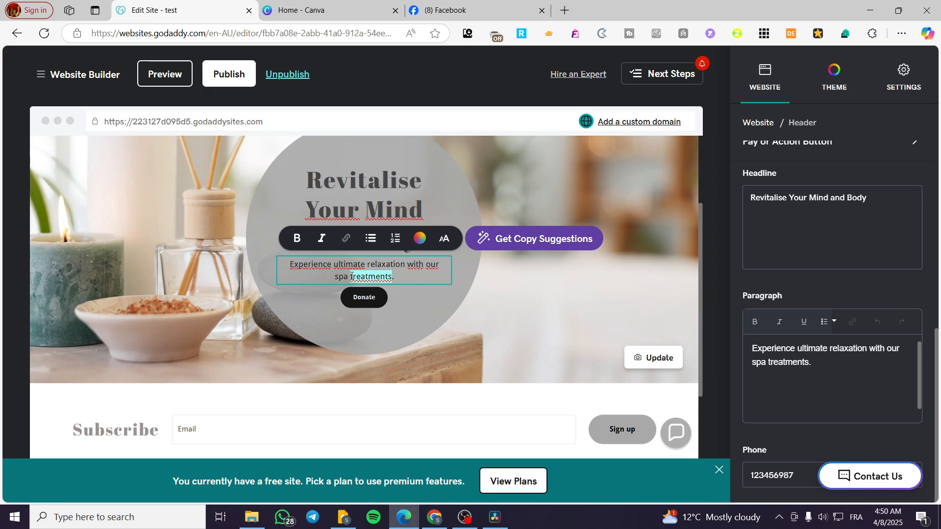
{"action": "left_click", "coordinate": [347, 241]}
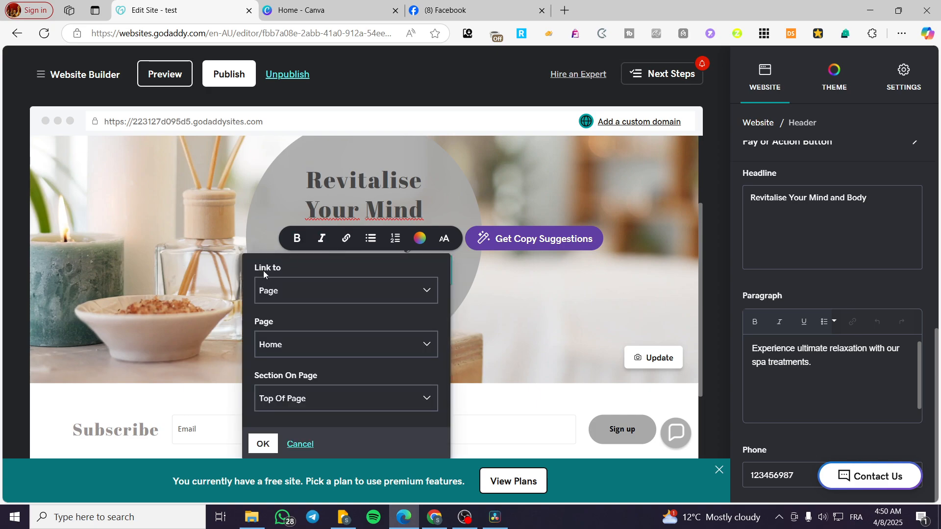
Review the available link target types and the page and section options in the link settings
{"action": "left_click", "coordinate": [363, 289]}
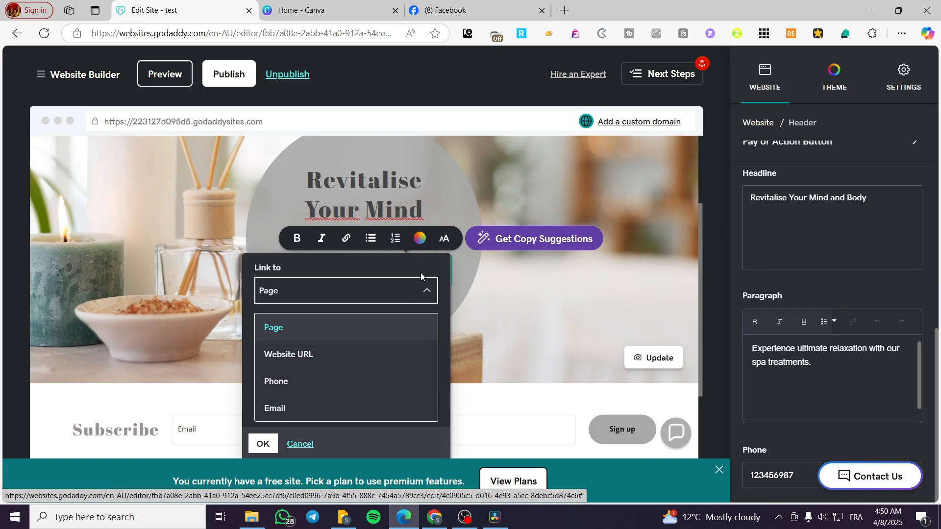
{"action": "left_click", "coordinate": [425, 292]}
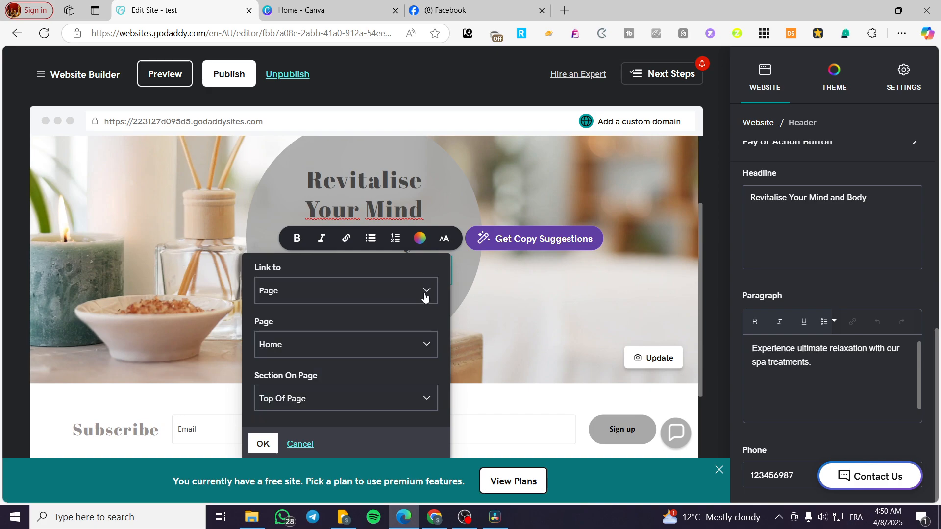
{"action": "left_click", "coordinate": [290, 283]}
{"action": "left_click", "coordinate": [295, 289]}
{"action": "left_click", "coordinate": [299, 338]}
{"action": "left_click", "coordinate": [300, 339]}
{"action": "double_click", "coordinate": [299, 338]}
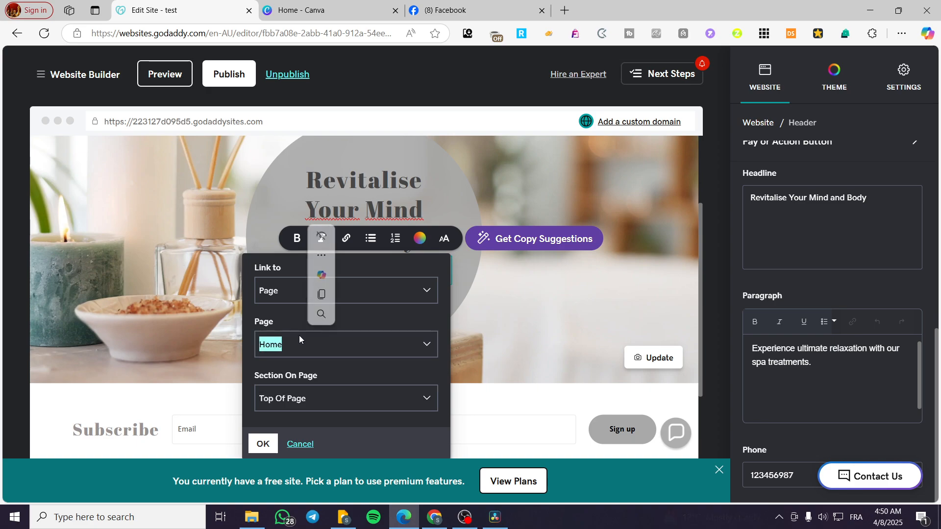
{"action": "left_click_drag", "start_coordinate": [304, 402], "coordinate": [303, 400]}
{"action": "left_click", "coordinate": [289, 398]}
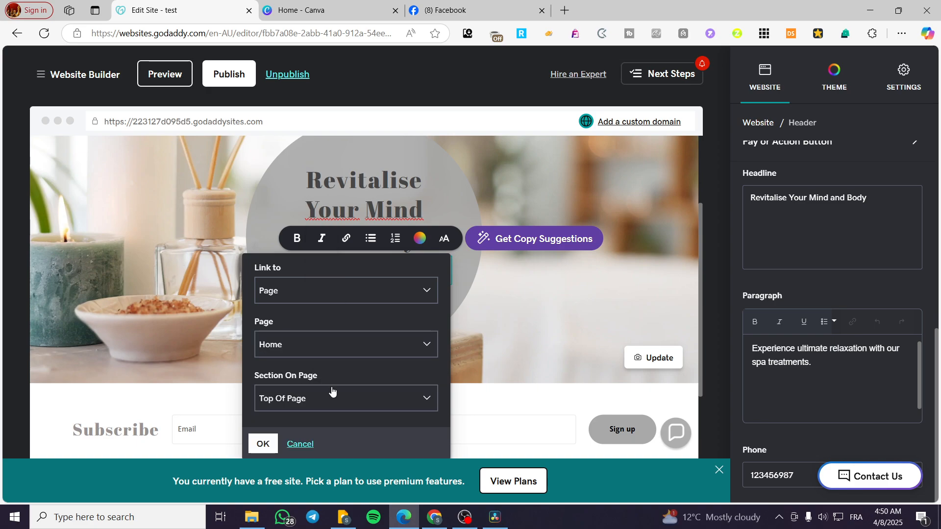
{"action": "left_click", "coordinate": [284, 396]}
{"action": "left_click", "coordinate": [352, 373]}
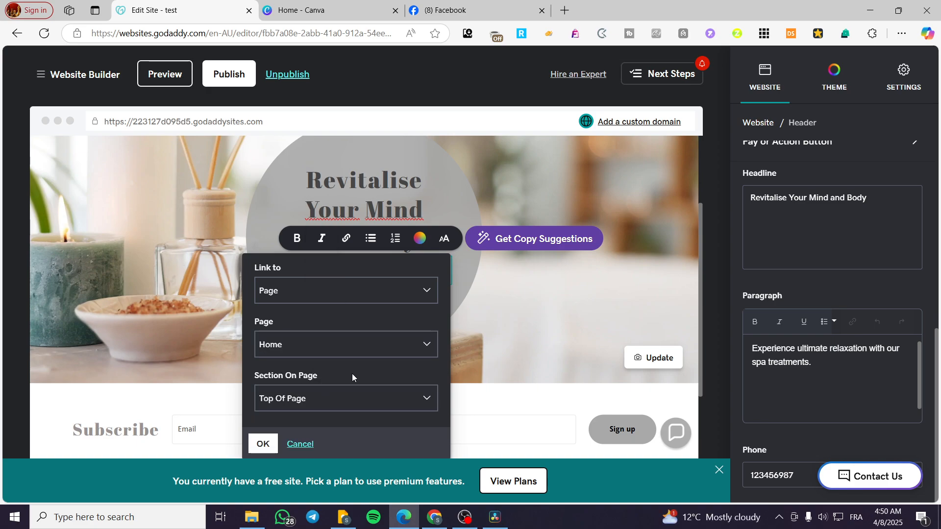
Set the link target type for "treatments" to Website URL
{"action": "left_click", "coordinate": [343, 290]}
{"action": "left_click", "coordinate": [306, 356]}
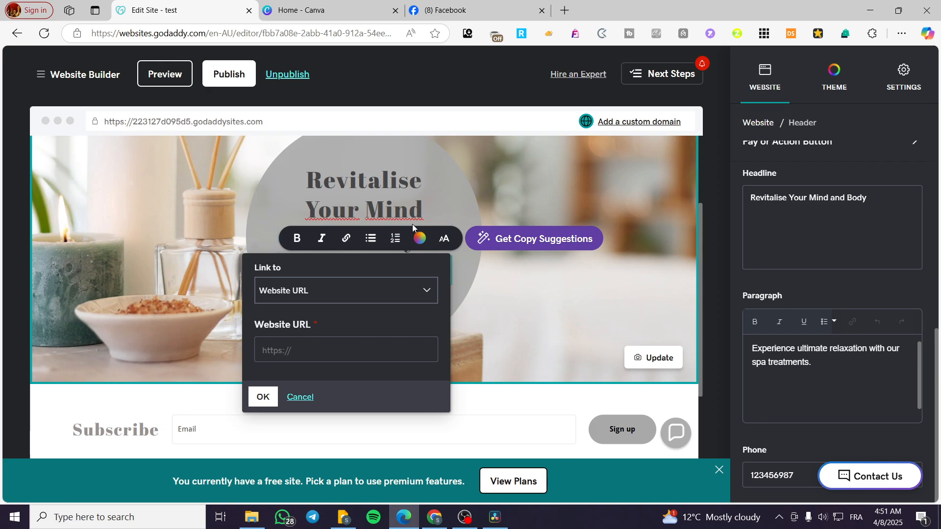
Switch to Canva and create and copy a public view link for the 180 x 180 px blue social media illustration design
{"action": "left_click", "coordinate": [326, 12]}
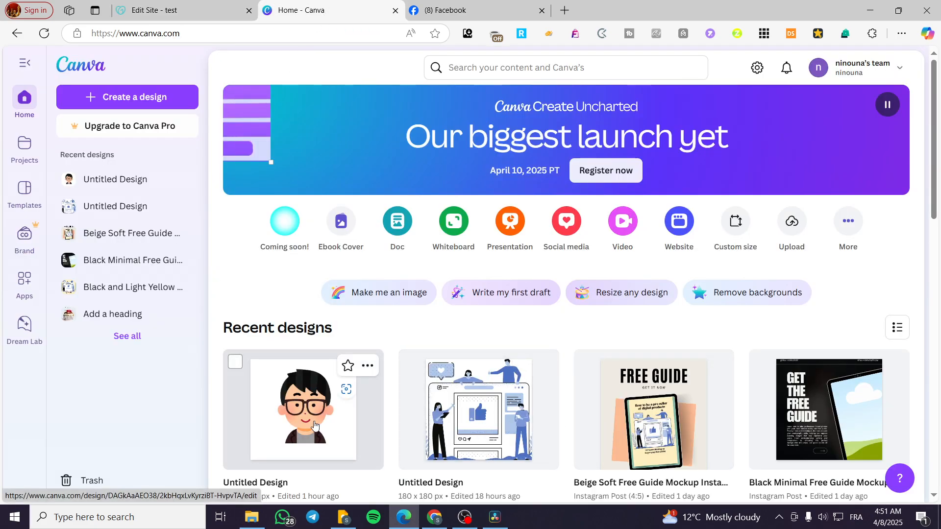
{"action": "left_click", "coordinate": [492, 427]}
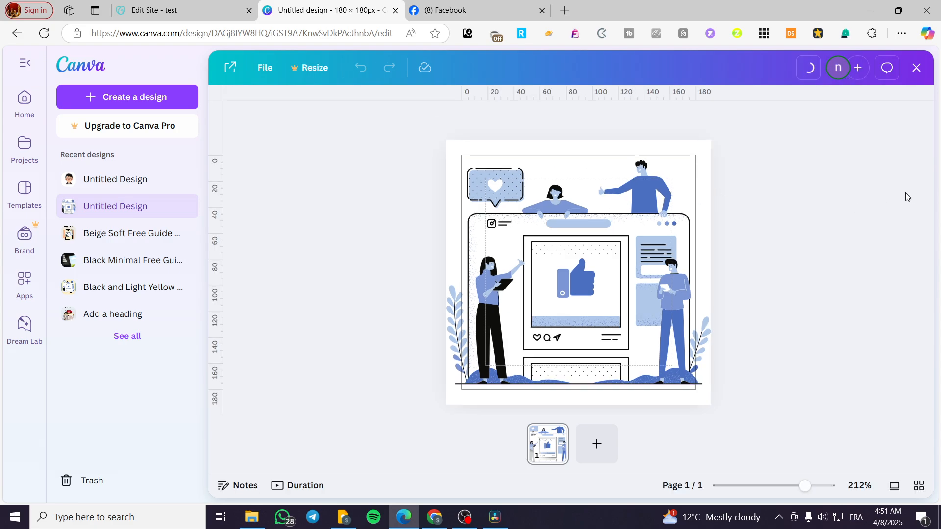
{"action": "left_click", "coordinate": [862, 69]}
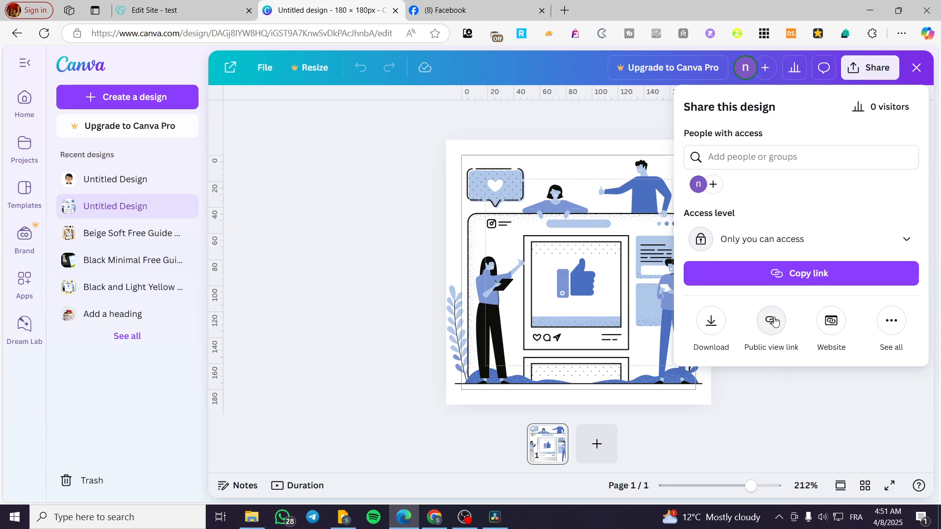
{"action": "left_click", "coordinate": [771, 349]}
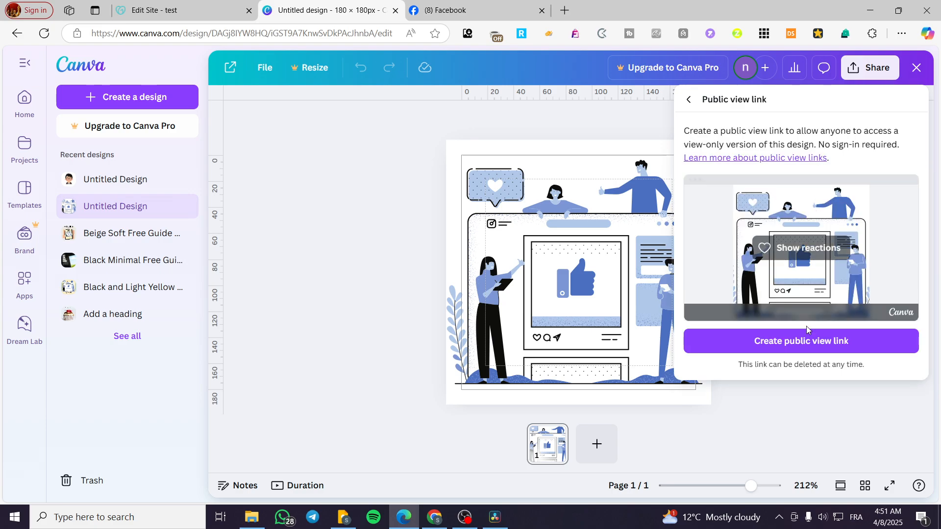
{"action": "left_click", "coordinate": [804, 343]}
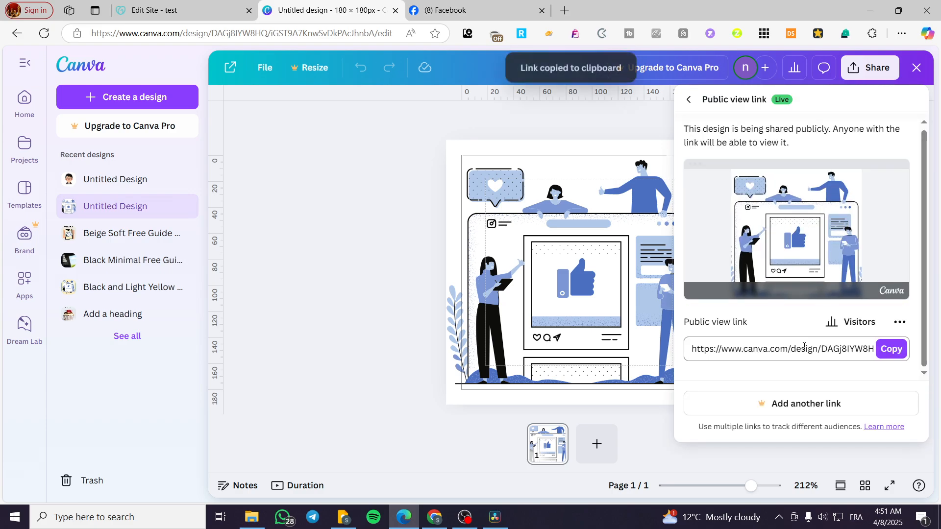
{"action": "left_click", "coordinate": [891, 349]}
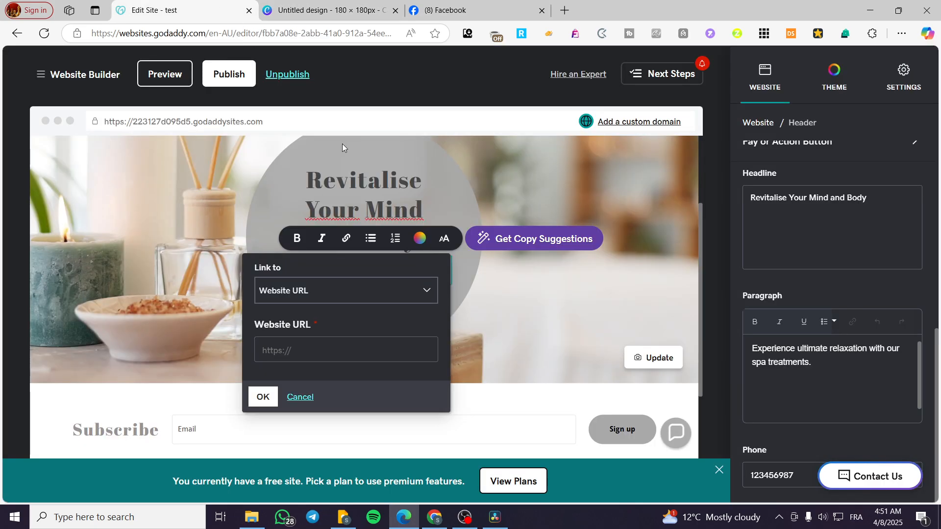
Switch back to the GoDaddy site editor and apply the copied Canva link as the website URL for "treatments"
{"action": "left_click", "coordinate": [181, 10]}
{"action": "right_click", "coordinate": [309, 353]}
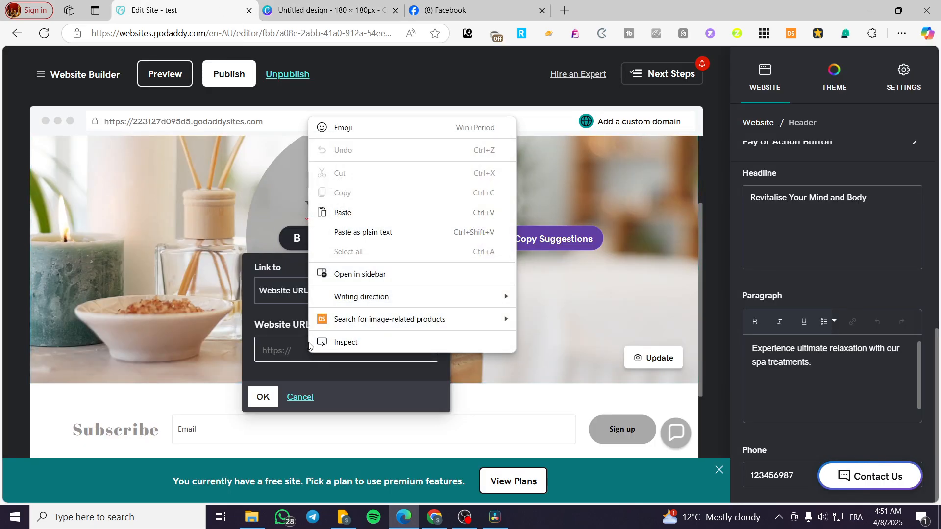
{"action": "left_click", "coordinate": [375, 212]}
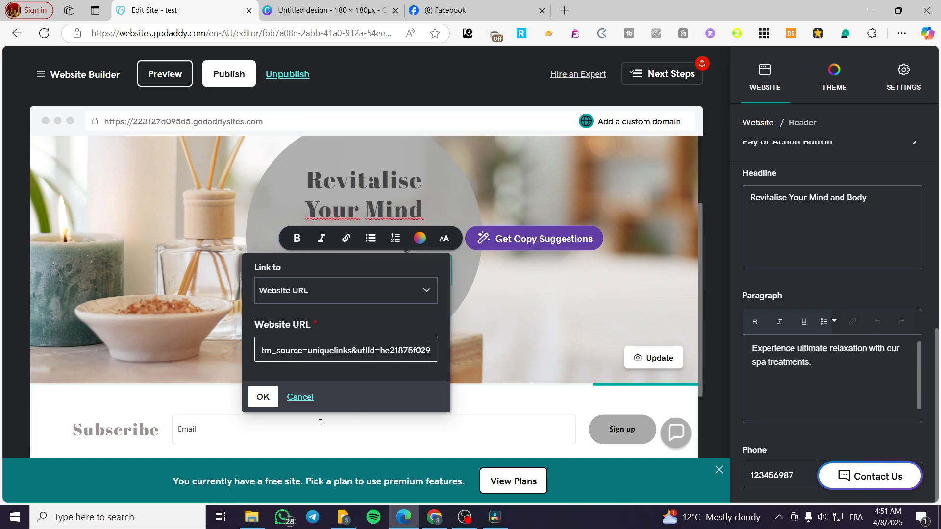
{"action": "left_click", "coordinate": [263, 396]}
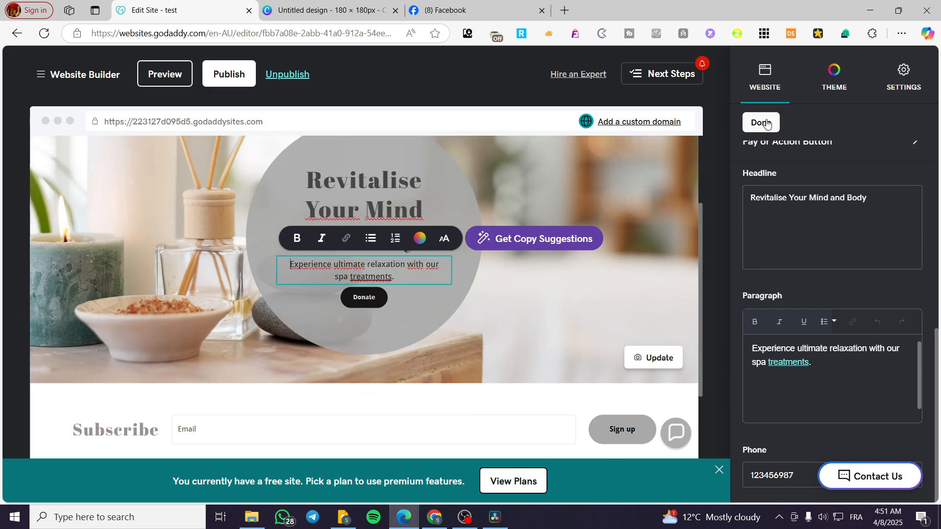
Inspect the linked word "treatments" in the header paragraph
{"action": "left_click", "coordinate": [328, 309]}
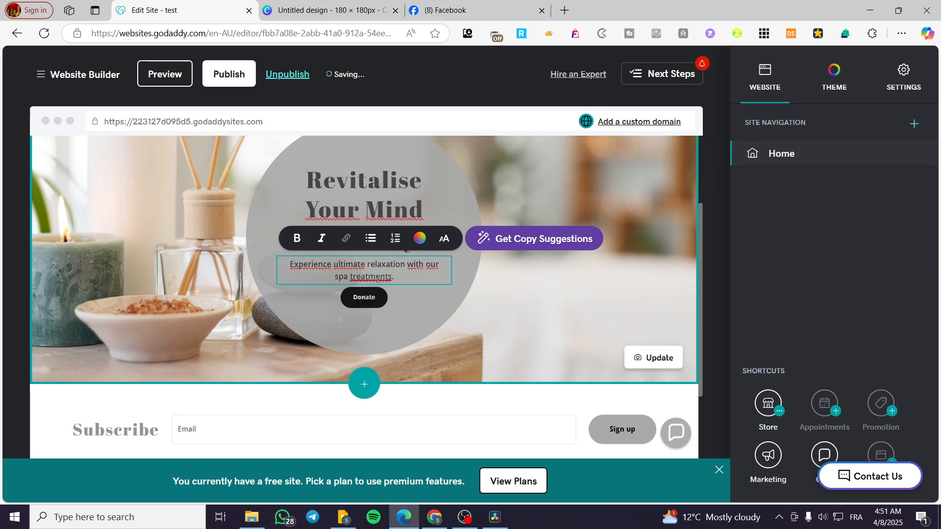
{"action": "left_click_drag", "start_coordinate": [350, 278], "coordinate": [391, 279]}
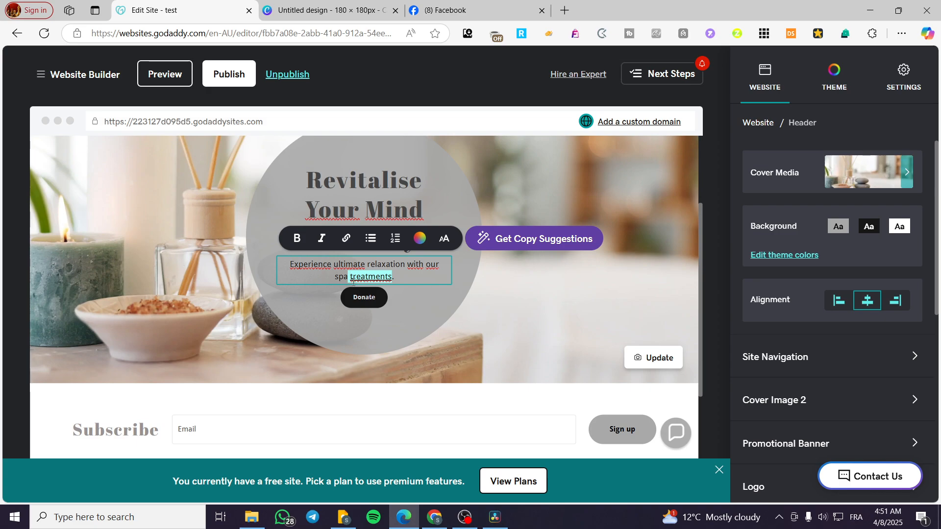
{"action": "left_click", "coordinate": [420, 279]}
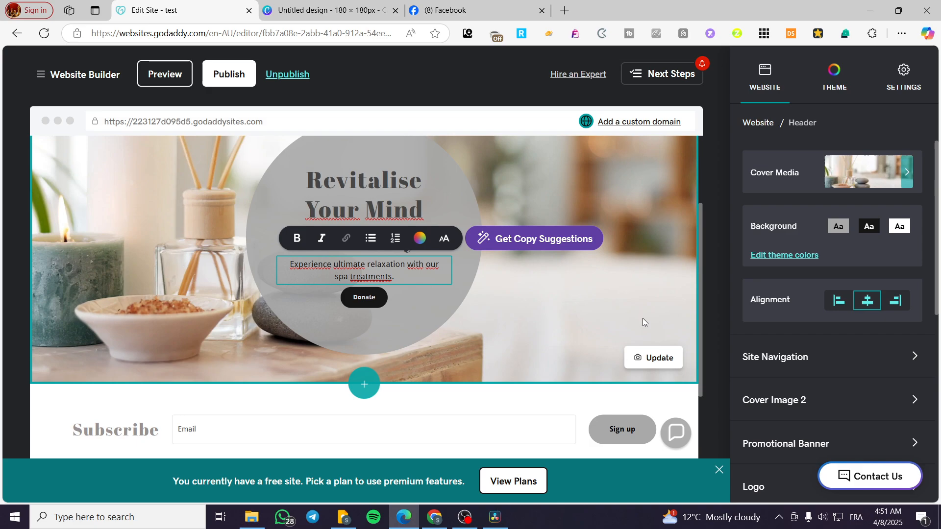
Search the sections for "so" and add the Social Links section with social media icons between the header and the subscribe section
{"action": "scroll", "coordinate": [682, 317], "scroll_direction": "down", "scroll_amount": 2}
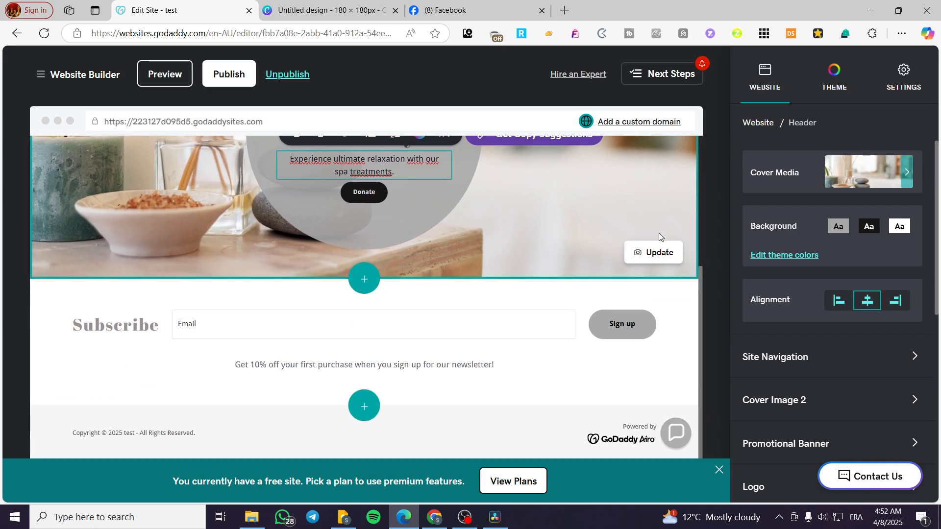
{"action": "left_click", "coordinate": [363, 289]}
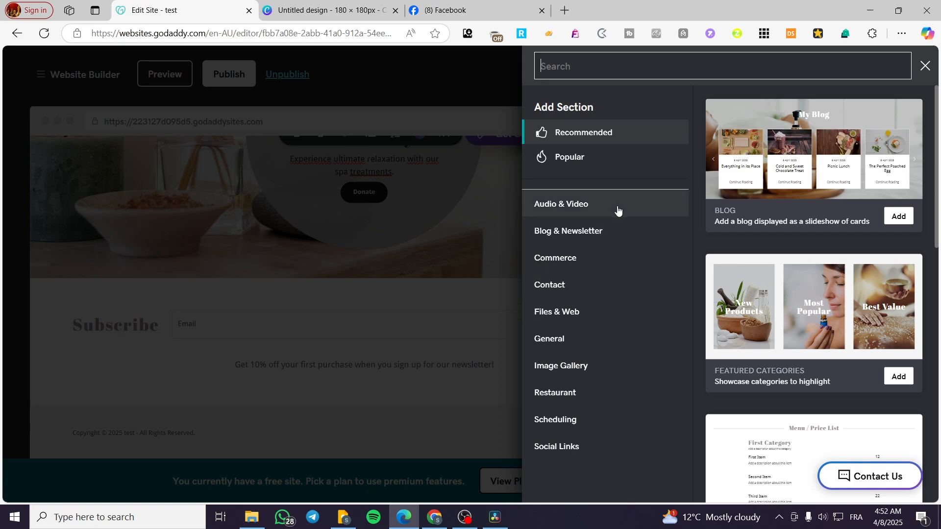
{"action": "type", "text": "so"}
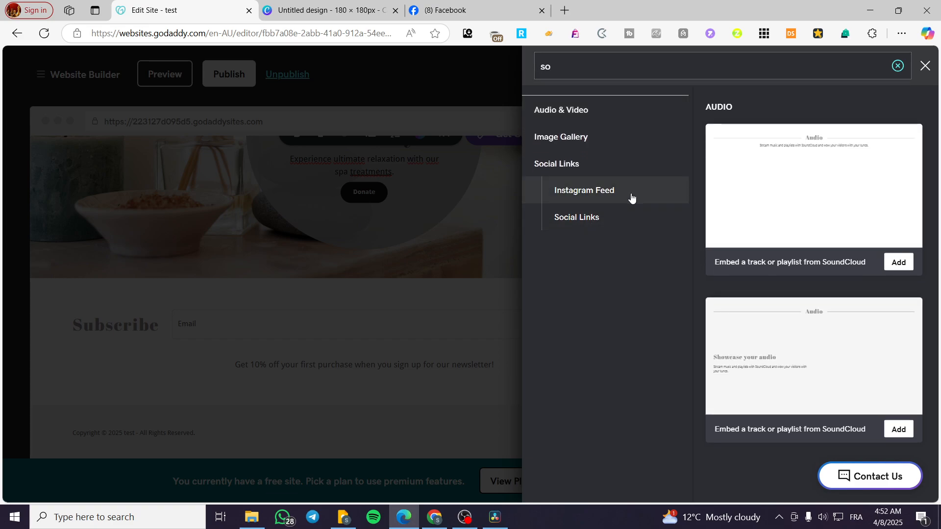
{"action": "left_click", "coordinate": [571, 225]}
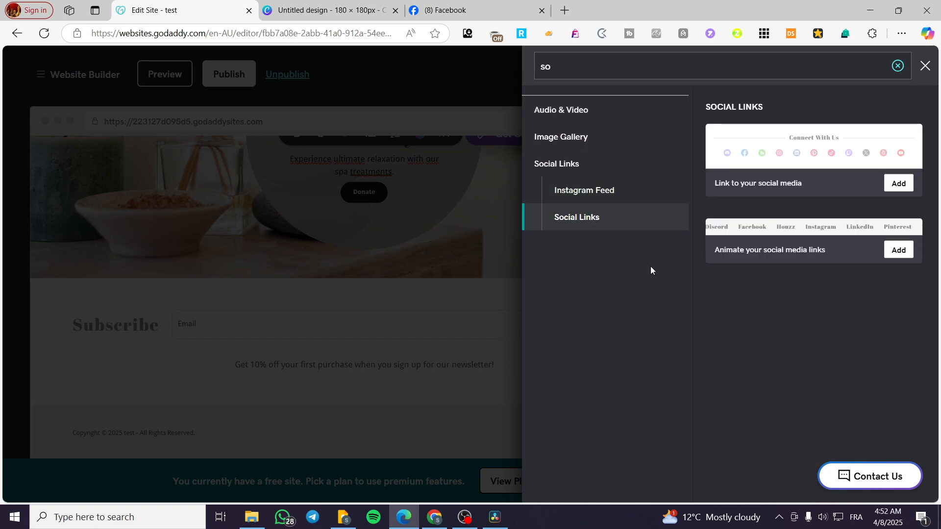
{"action": "left_click", "coordinate": [900, 251]}
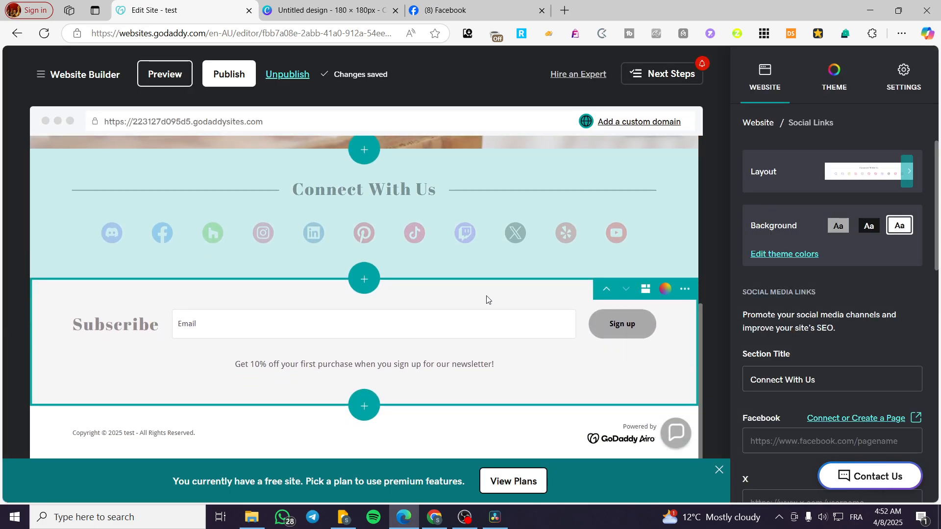
{"action": "scroll", "coordinate": [794, 266], "scroll_direction": "down", "scroll_amount": 3}
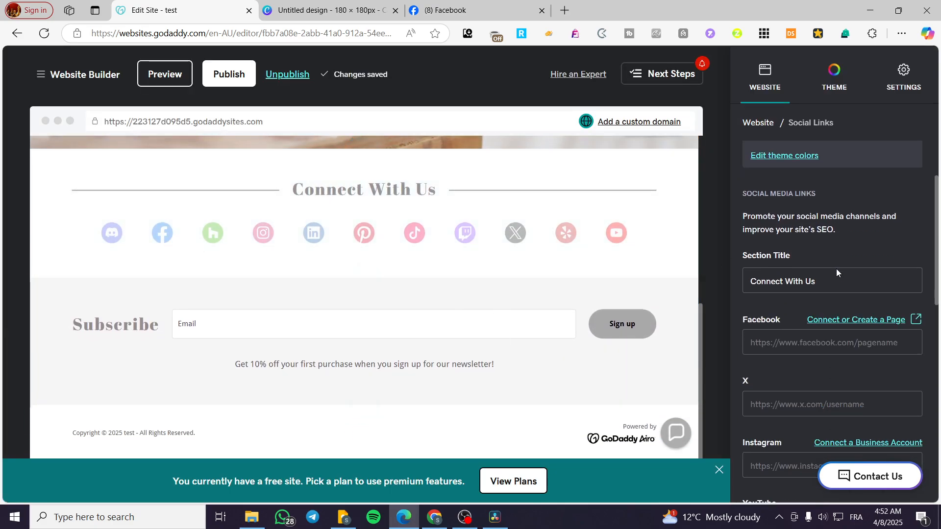
Switch to the open Facebook page for Smith'sclothing and copy its page URL
{"action": "scroll", "coordinate": [816, 225], "scroll_direction": "down", "scroll_amount": 1}
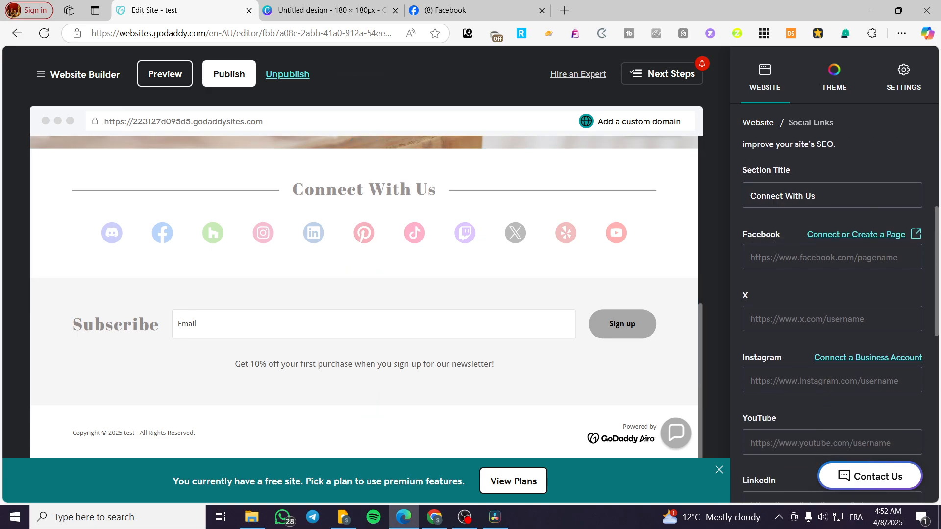
{"action": "left_click", "coordinate": [465, 10]}
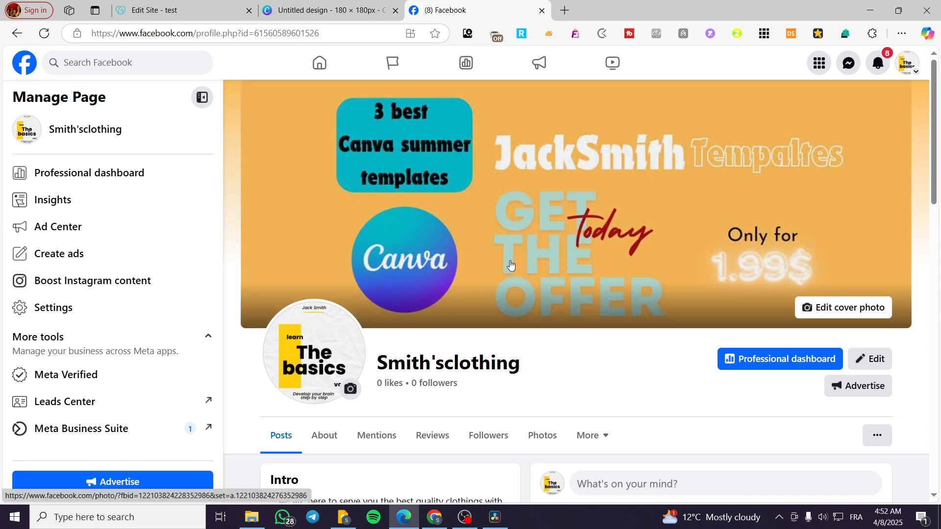
{"action": "left_click", "coordinate": [294, 34]}
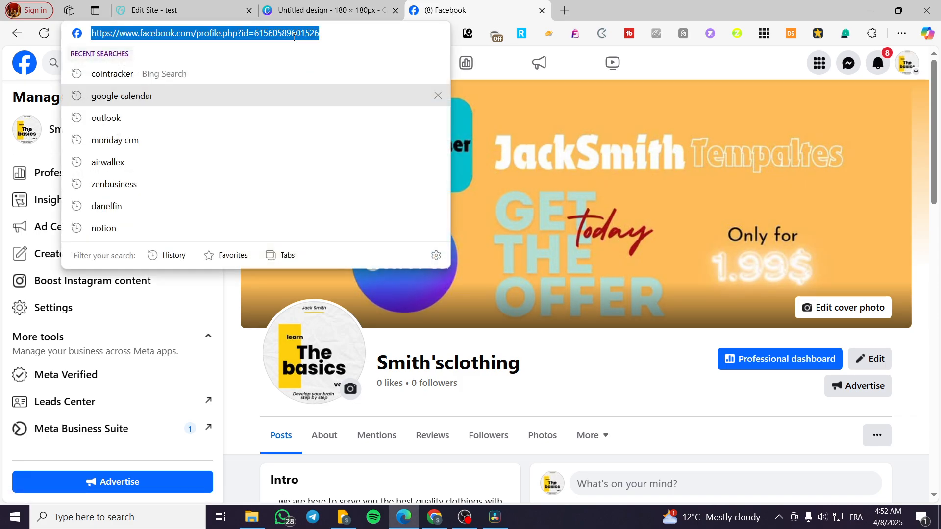
{"action": "key", "text": "Escape"}
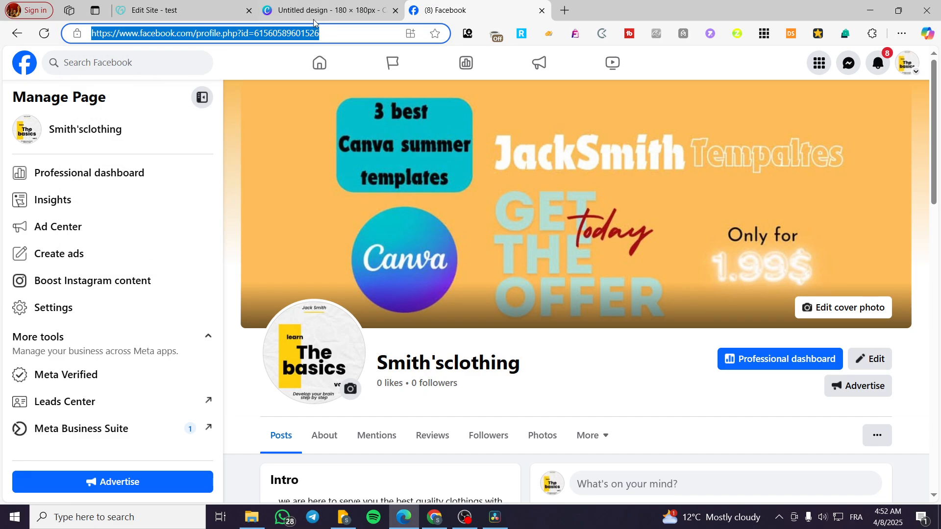
Switch back to the GoDaddy site editor, paste the copied page URL as the Social Links section's Facebook link, and finish editing the section
{"action": "left_click", "coordinate": [207, 4]}
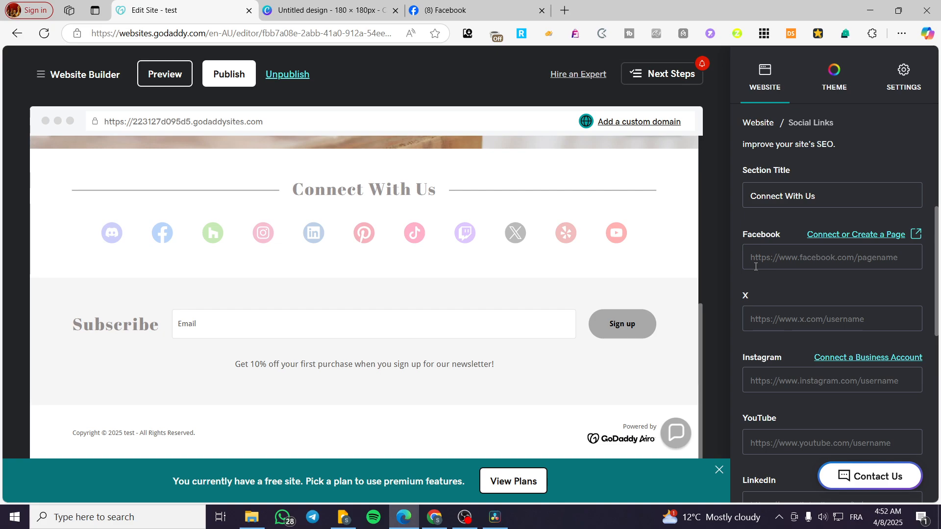
{"action": "scroll", "coordinate": [828, 313], "scroll_direction": "down", "scroll_amount": 6}
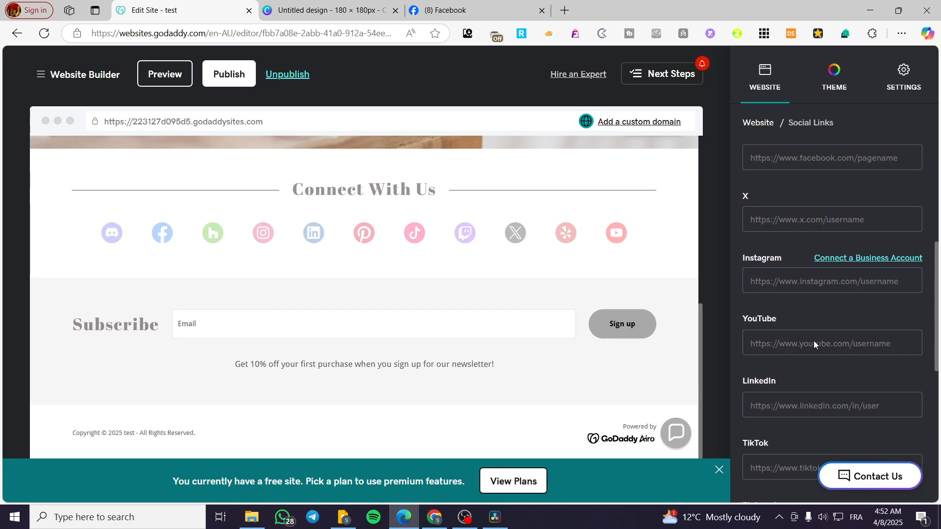
{"action": "scroll", "coordinate": [785, 380], "scroll_direction": "down", "scroll_amount": 3}
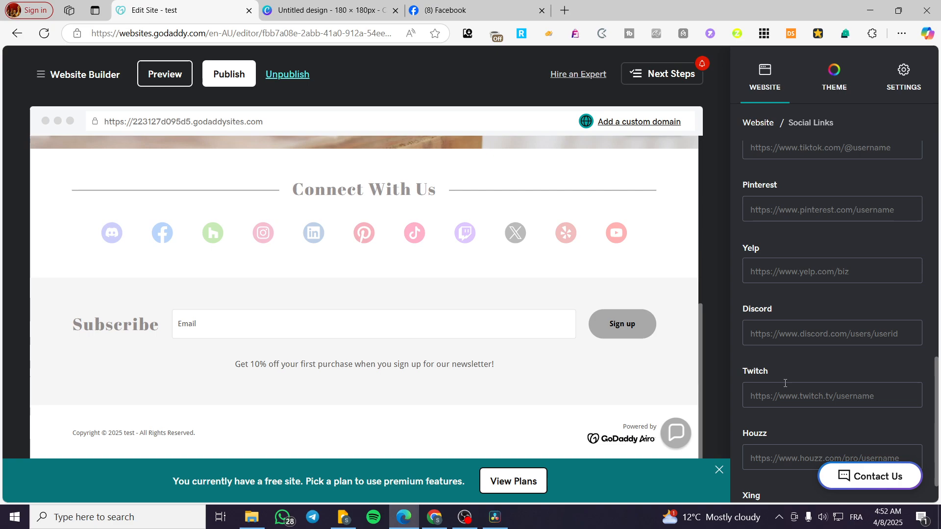
{"action": "scroll", "coordinate": [786, 384], "scroll_direction": "up", "scroll_amount": 10}
{"action": "left_click", "coordinate": [797, 291]}
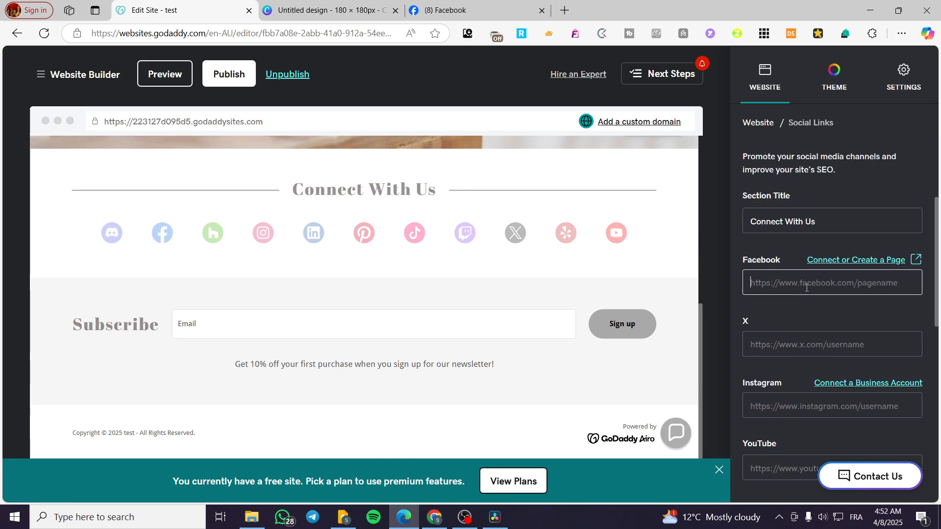
{"action": "key", "text": "ctrl+v"}
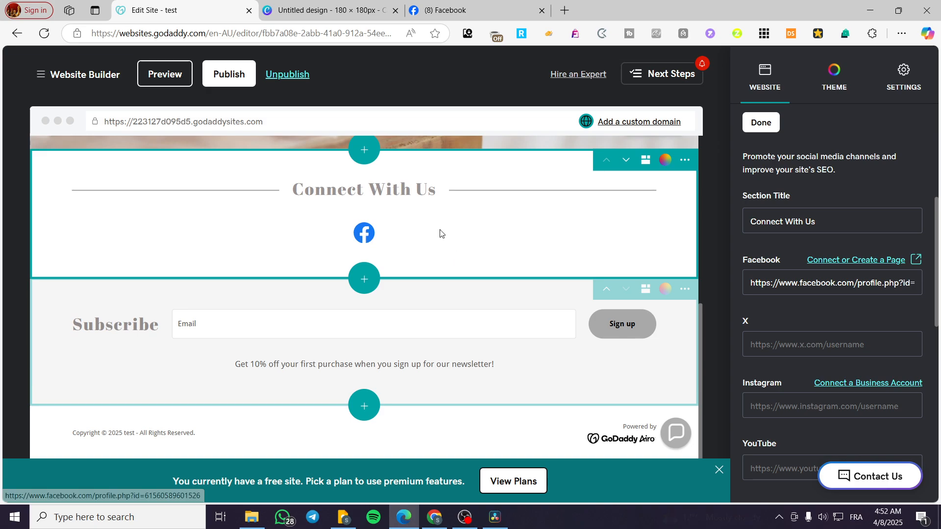
{"action": "scroll", "coordinate": [677, 218], "scroll_direction": "up", "scroll_amount": 3}
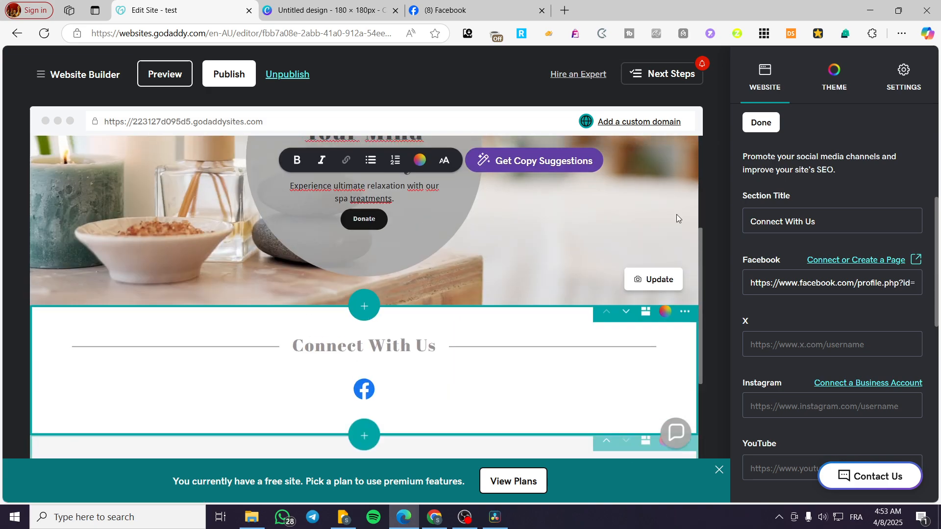
{"action": "left_click", "coordinate": [748, 129]}
{"action": "scroll", "coordinate": [458, 381], "scroll_direction": "up", "scroll_amount": 4}
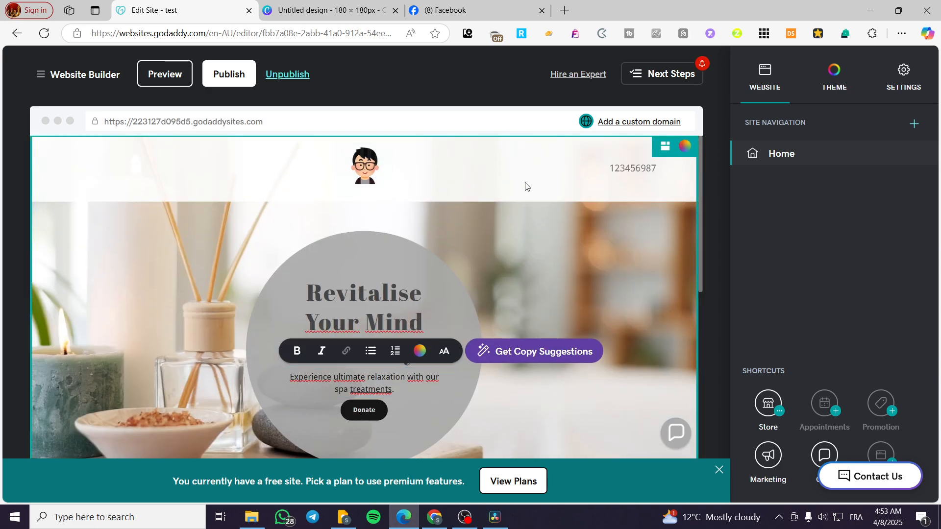